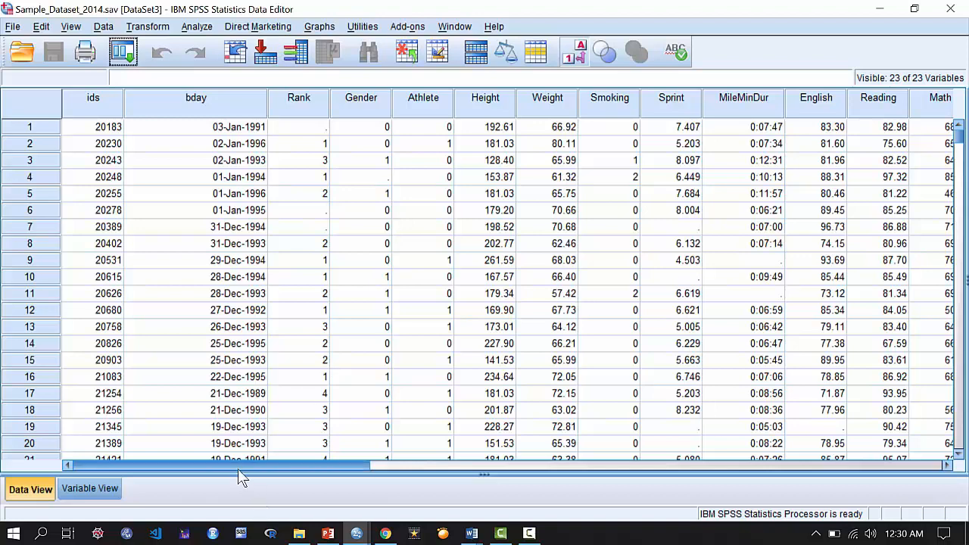
Highlight the Height column and the Weight column of the dataset to point out the two variables for the analysis.
drag(267, 470, 219, 468)
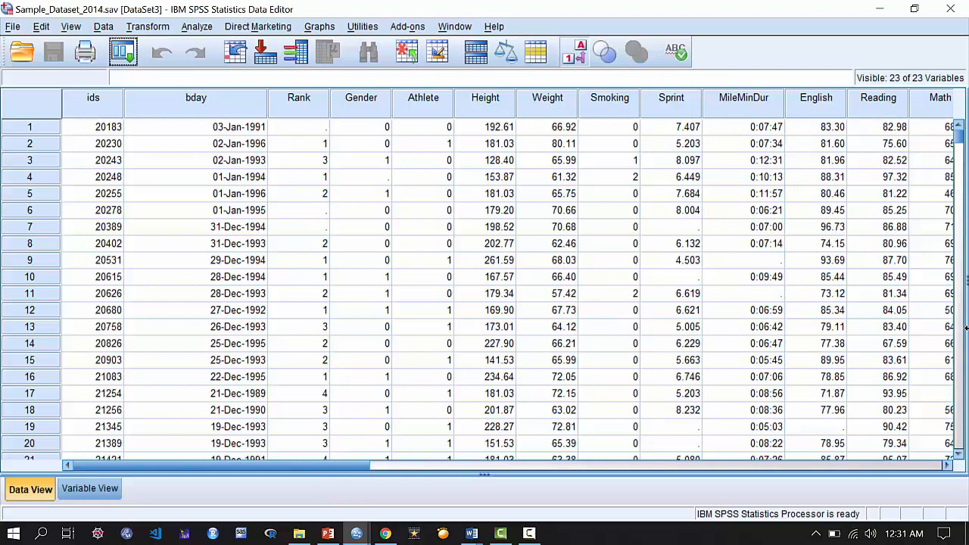
click(505, 106)
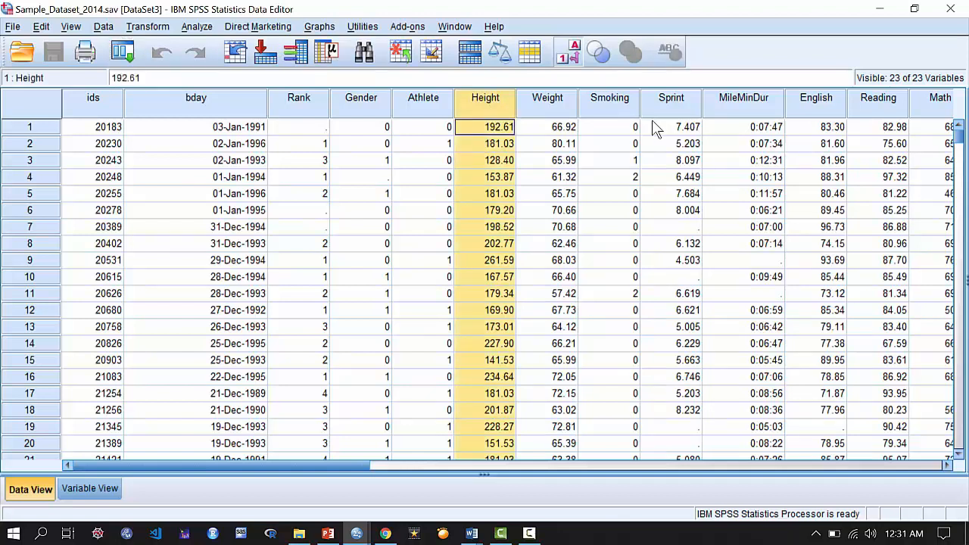
click(553, 112)
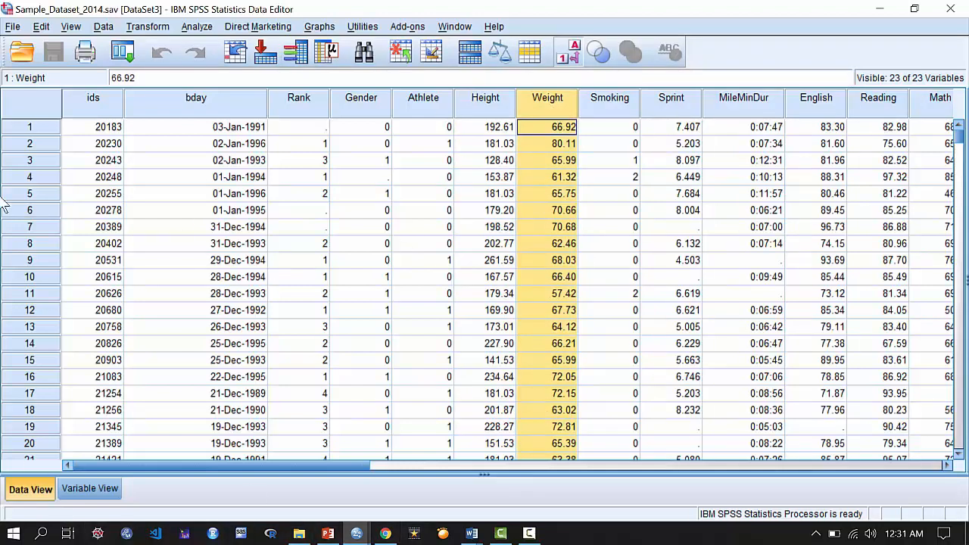
Set up a linear regression with Height as the dependent variable and Weight as the independent variable.
click(210, 32)
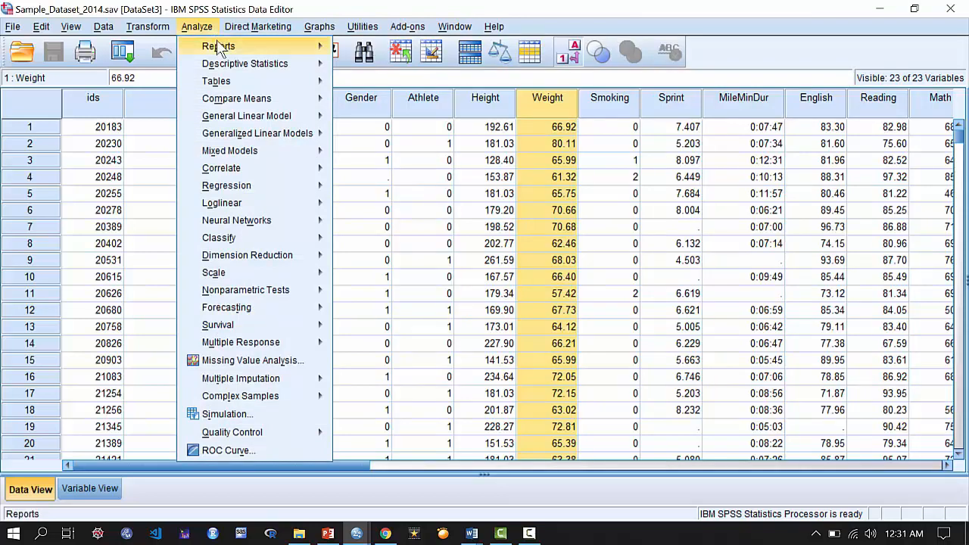
mouse_move(246, 190)
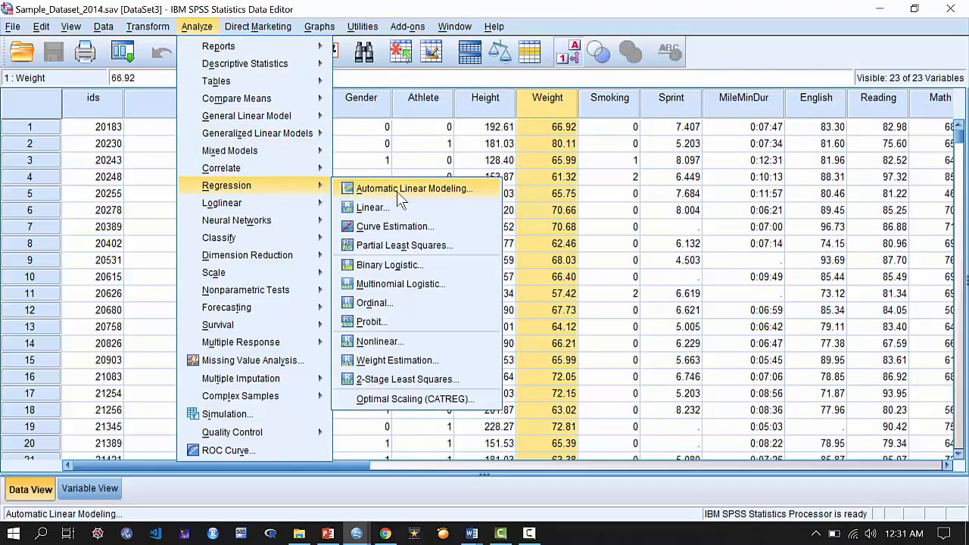
click(449, 219)
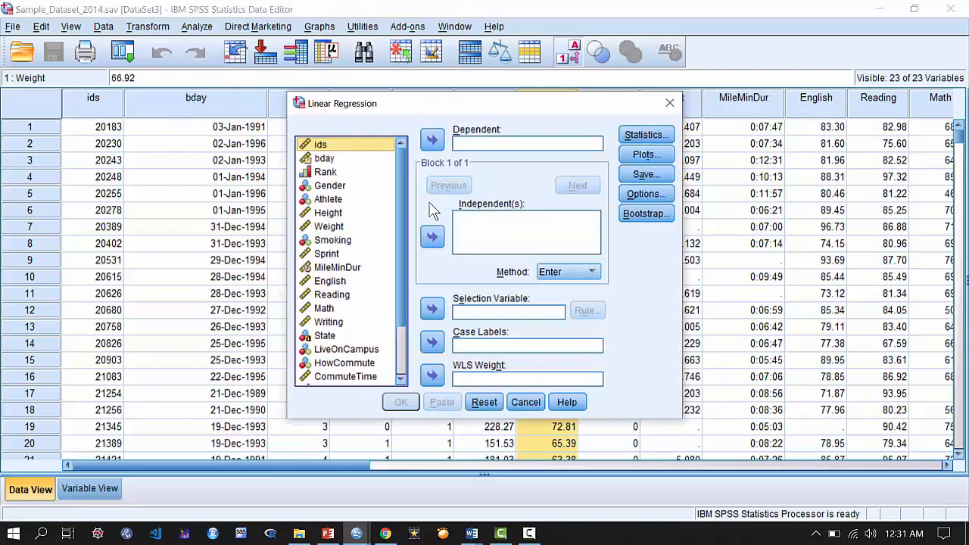
click(338, 214)
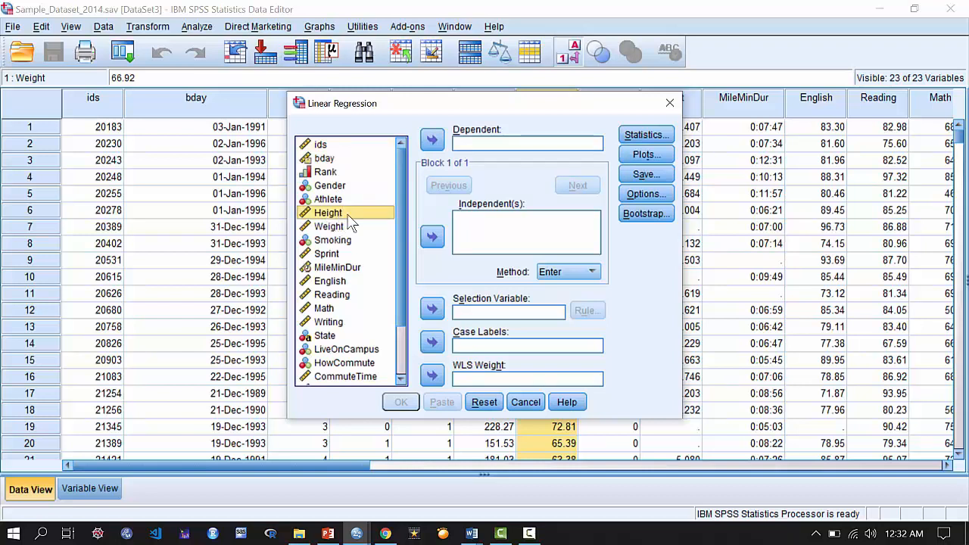
click(434, 147)
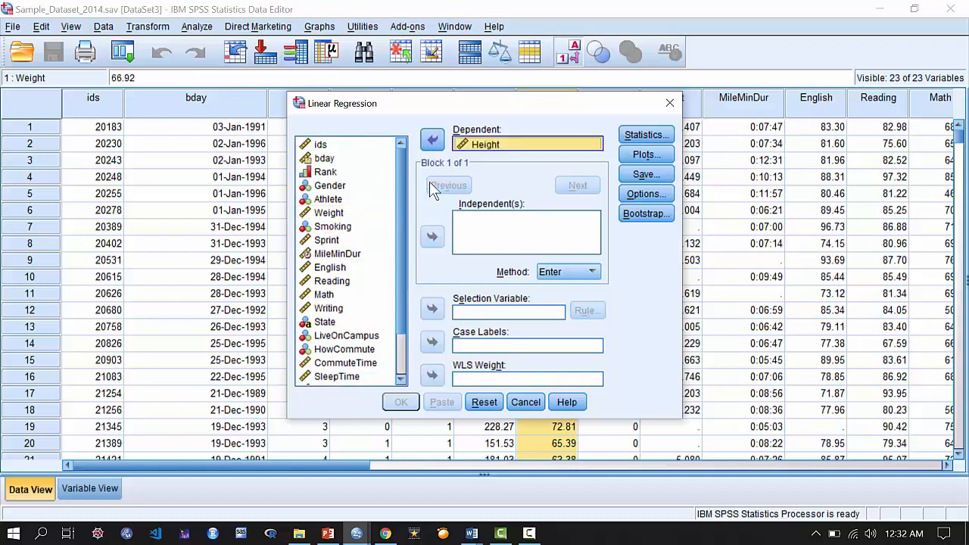
click(330, 216)
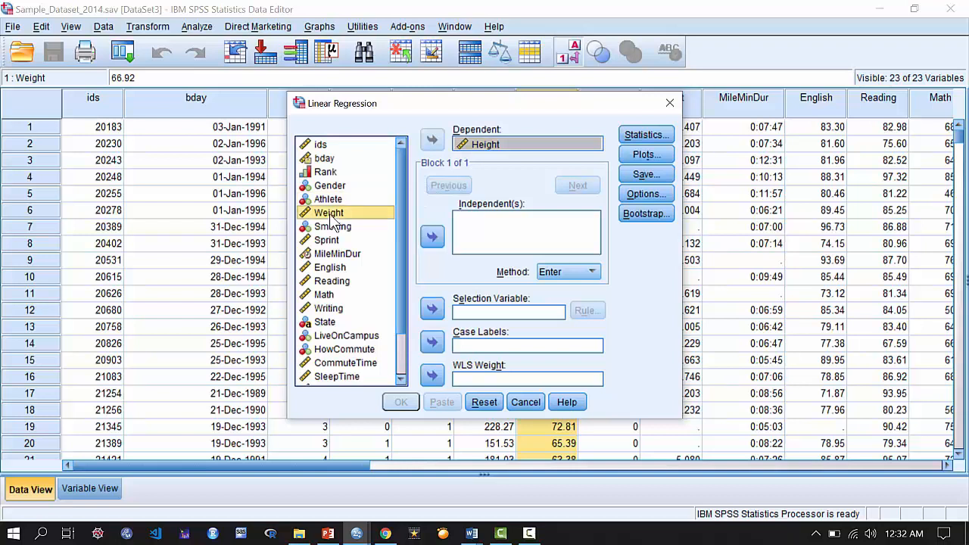
click(434, 239)
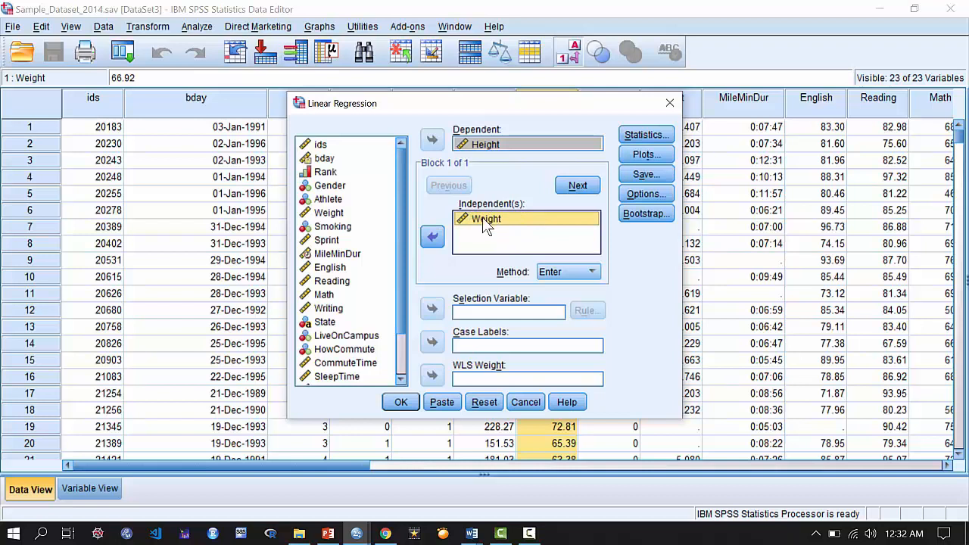
Add confidence intervals, descriptives, collinearity diagnostics and the Durbin-Watson test to the regression statistics.
click(662, 139)
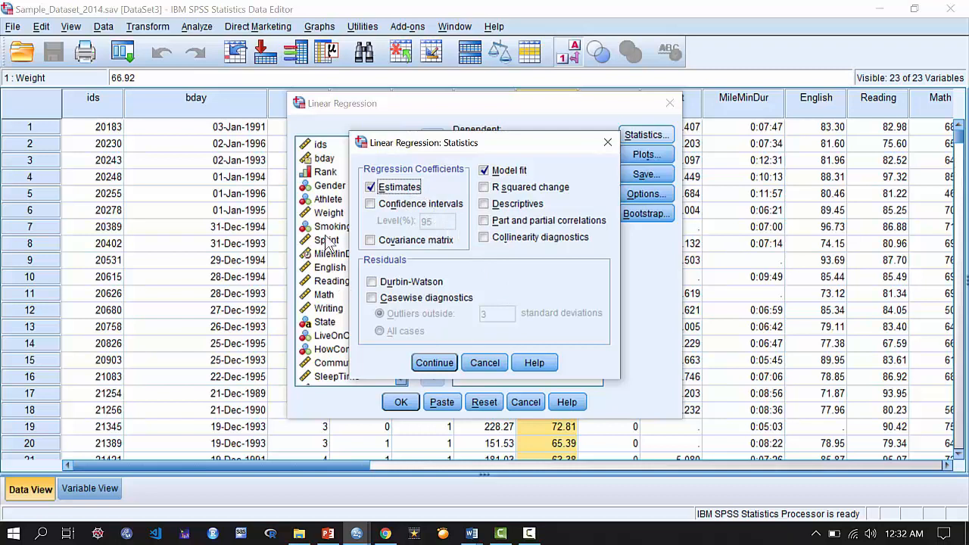
click(398, 207)
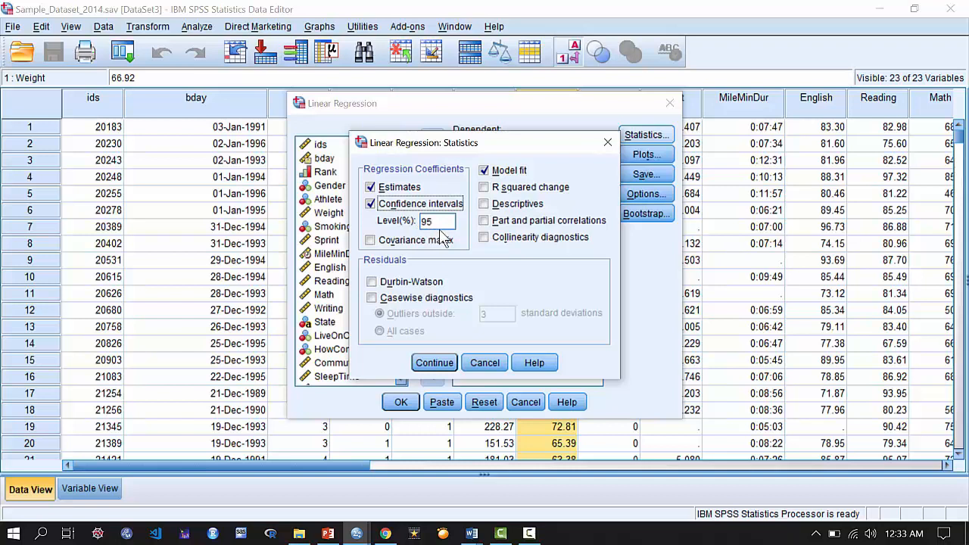
click(522, 212)
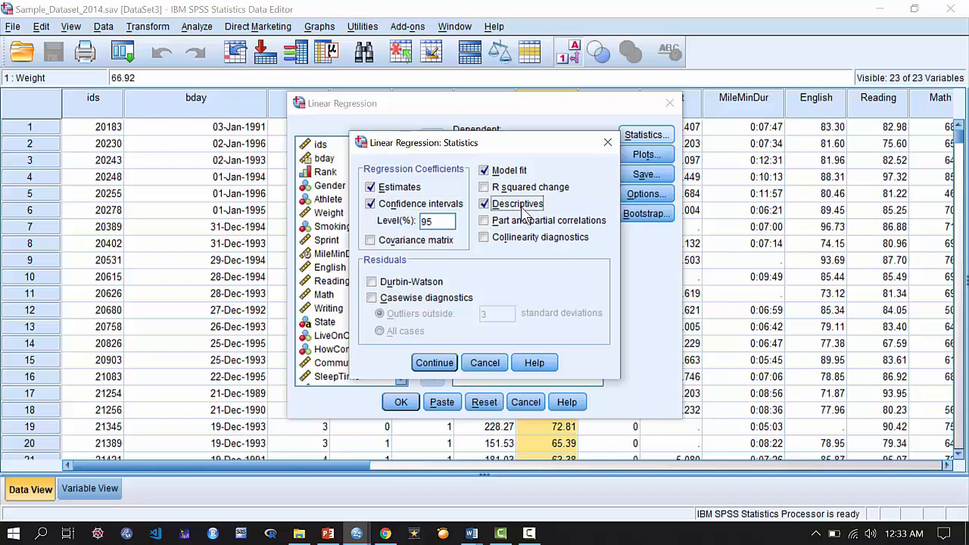
click(485, 238)
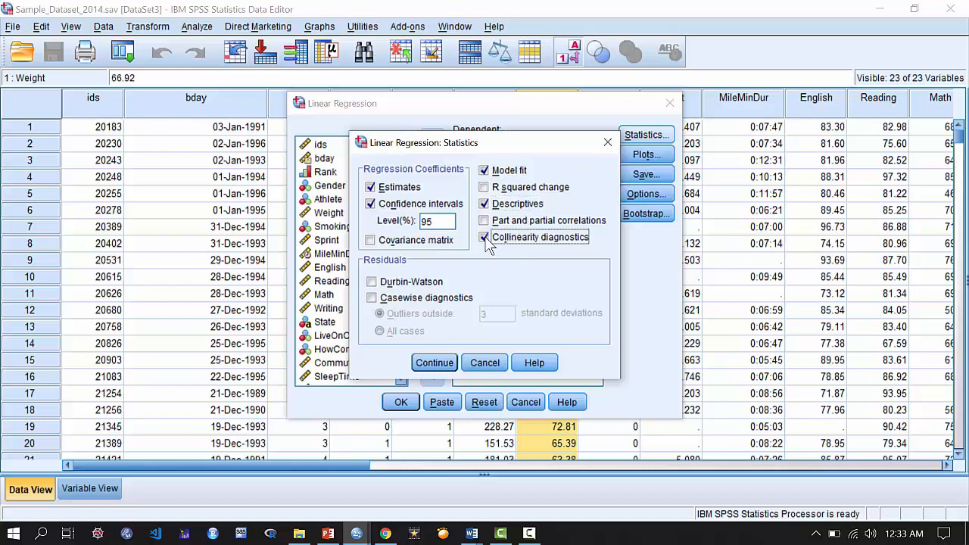
click(437, 287)
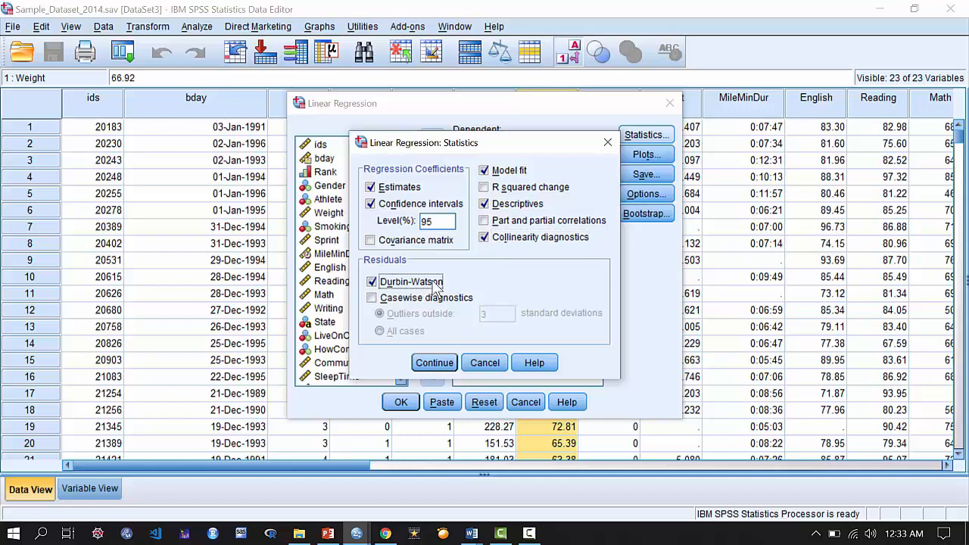
click(440, 364)
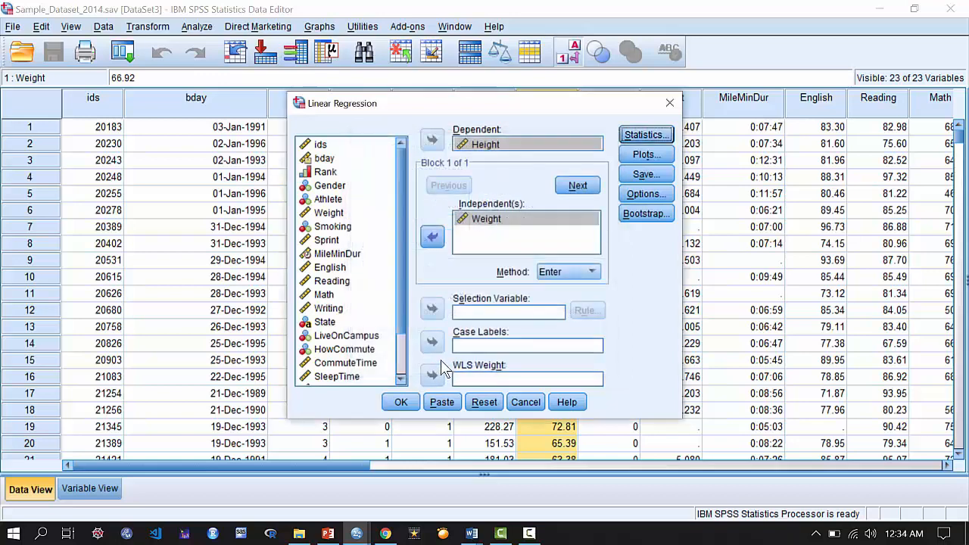
Include a normal probability plot of the standardized residuals and run the regression.
click(641, 157)
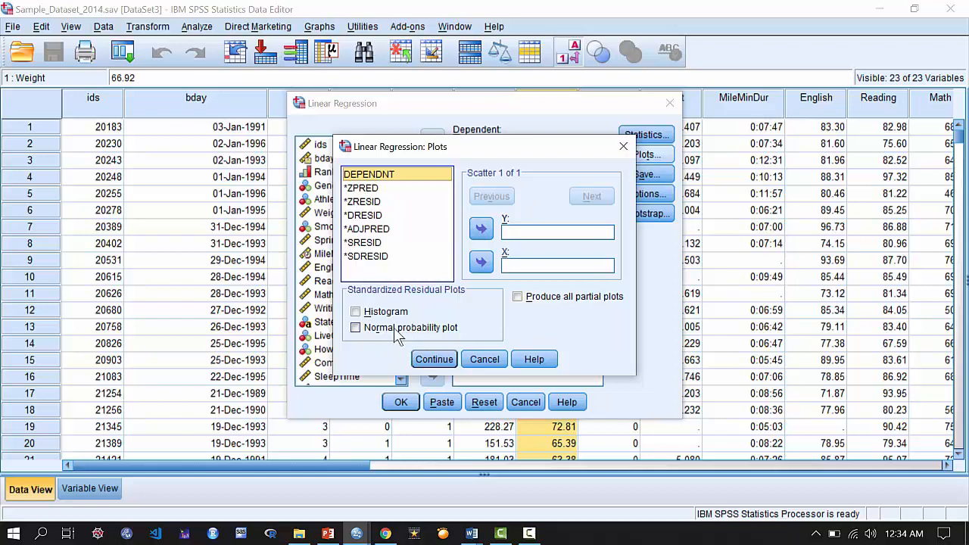
click(397, 336)
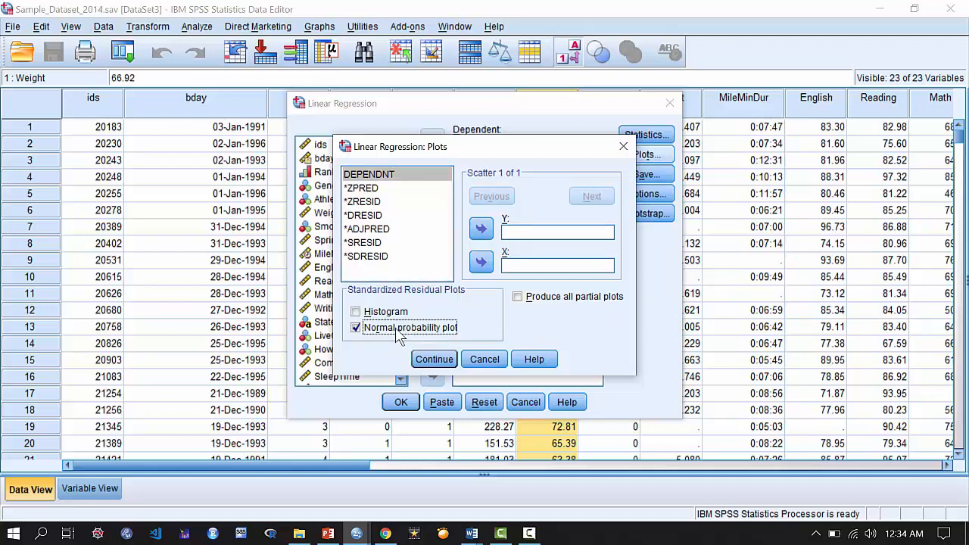
click(434, 360)
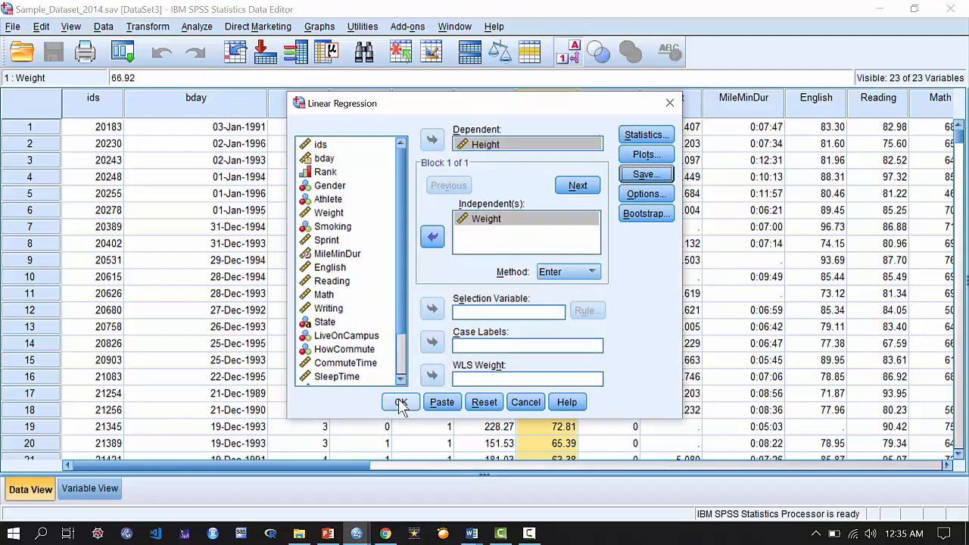
click(401, 403)
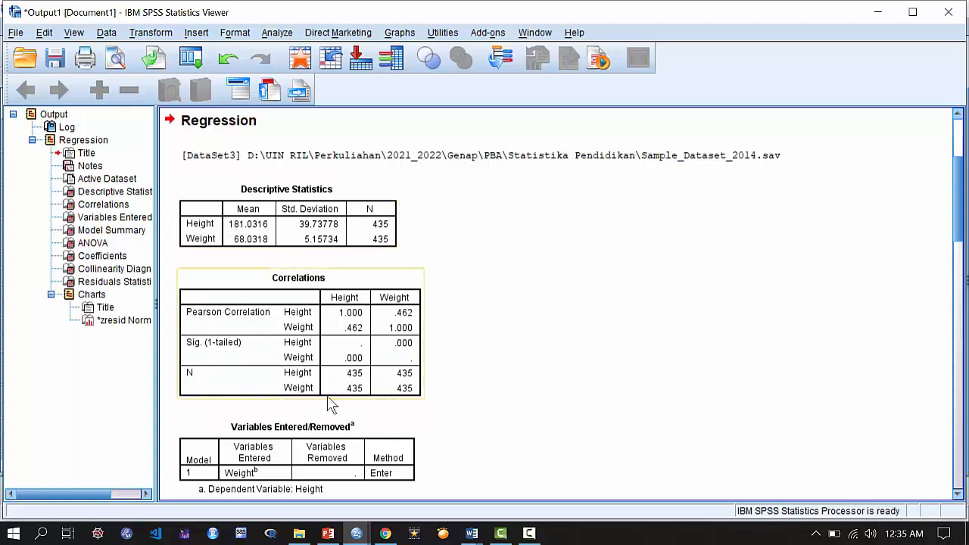
Examine the regression output, from the correlations, model summary, ANOVA and coefficients tables to the normal P-P plot.
scroll(331, 405, down, 3)
scroll(331, 405, down, 3)
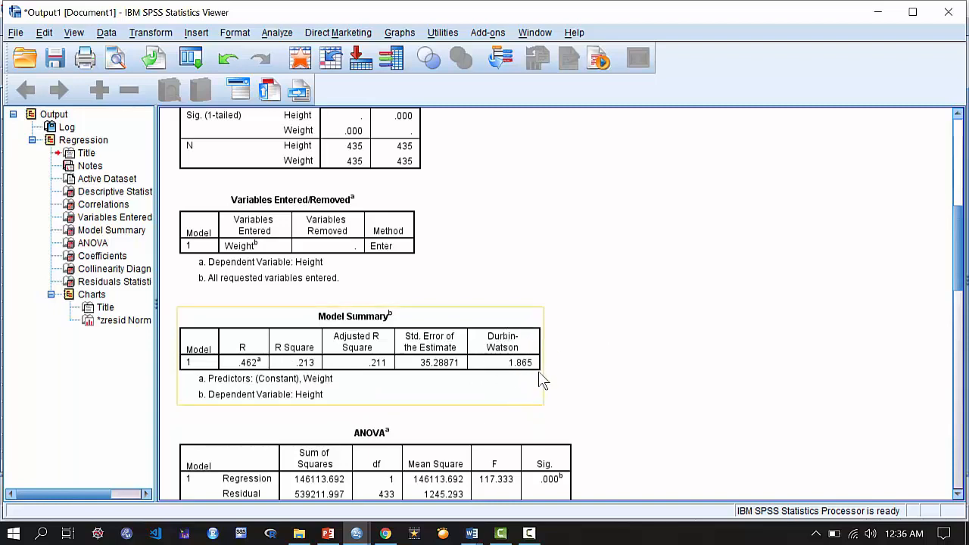
scroll(526, 382, down, 3)
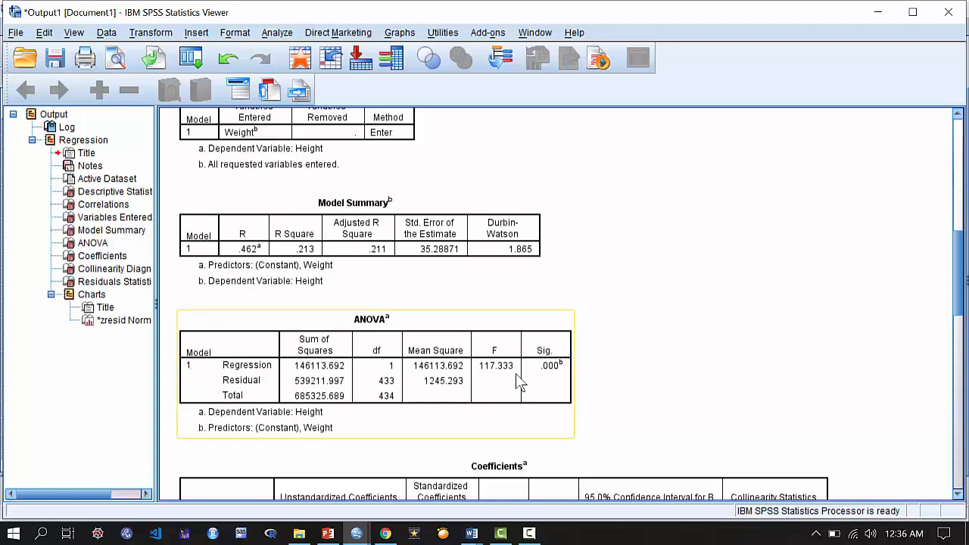
scroll(478, 438, down, 3)
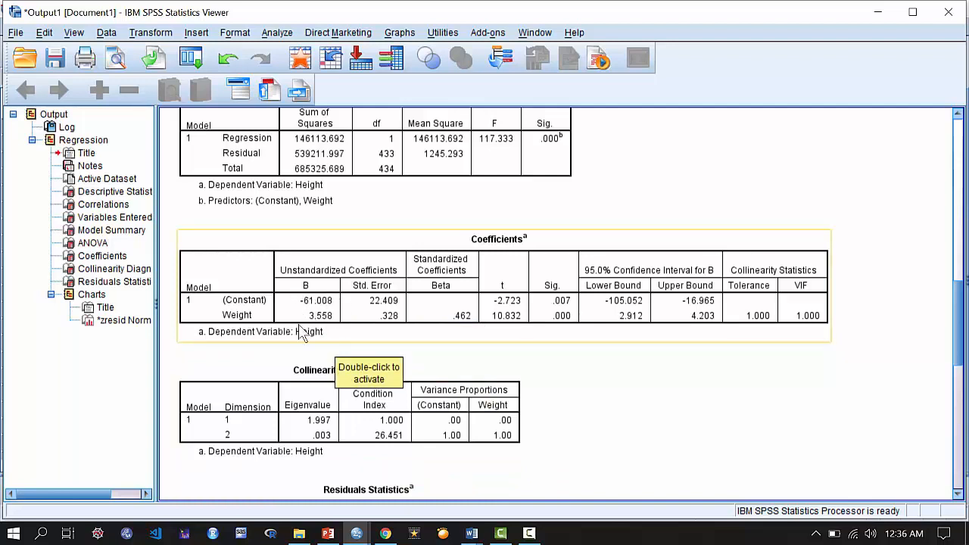
scroll(333, 394, down, 10)
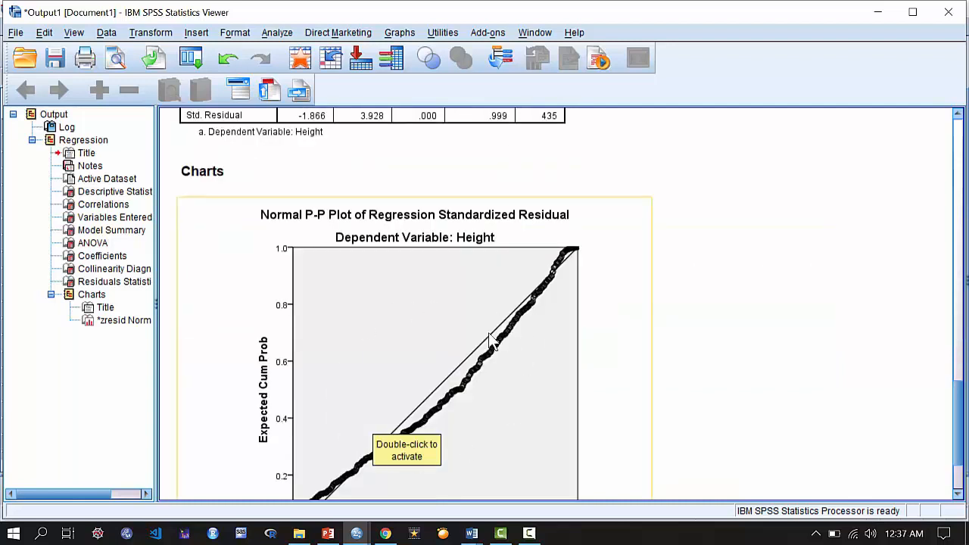
scroll(506, 429, down, 3)
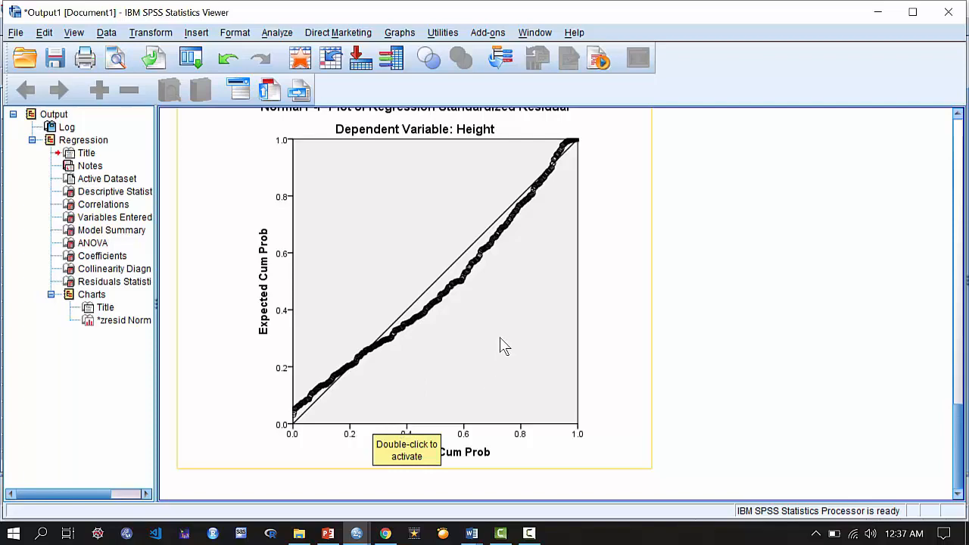
scroll(500, 340, up, 10)
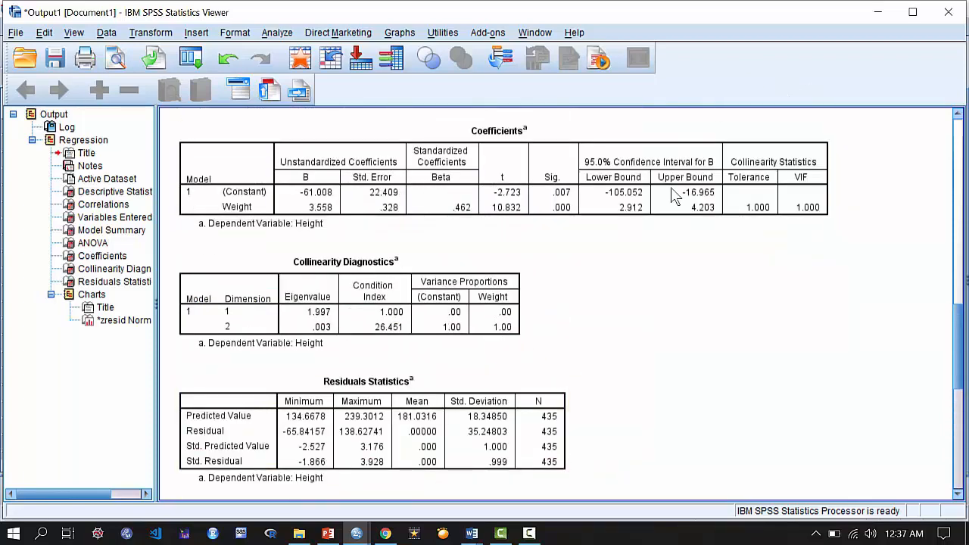
scroll(509, 333, up, 6)
scroll(601, 302, up, 6)
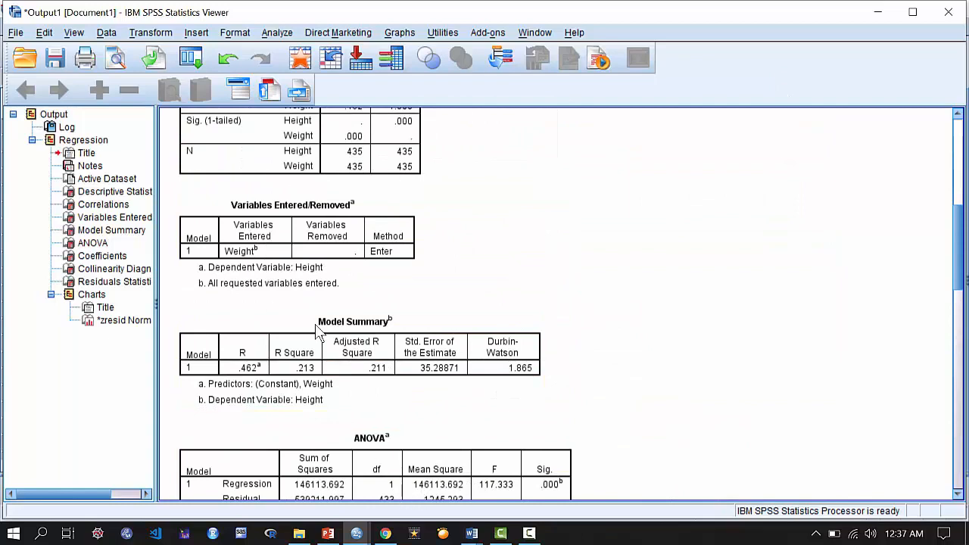
scroll(500, 367, up, 6)
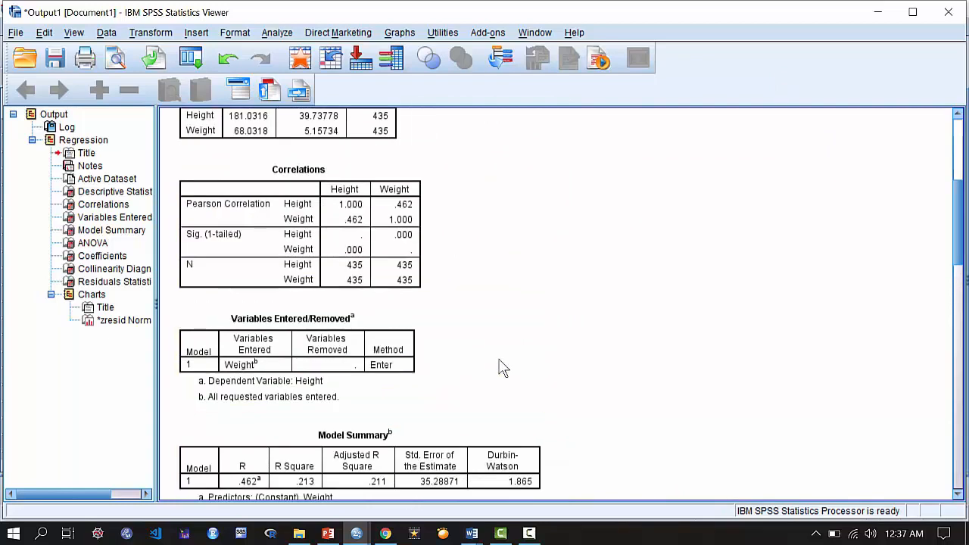
scroll(499, 368, down, 6)
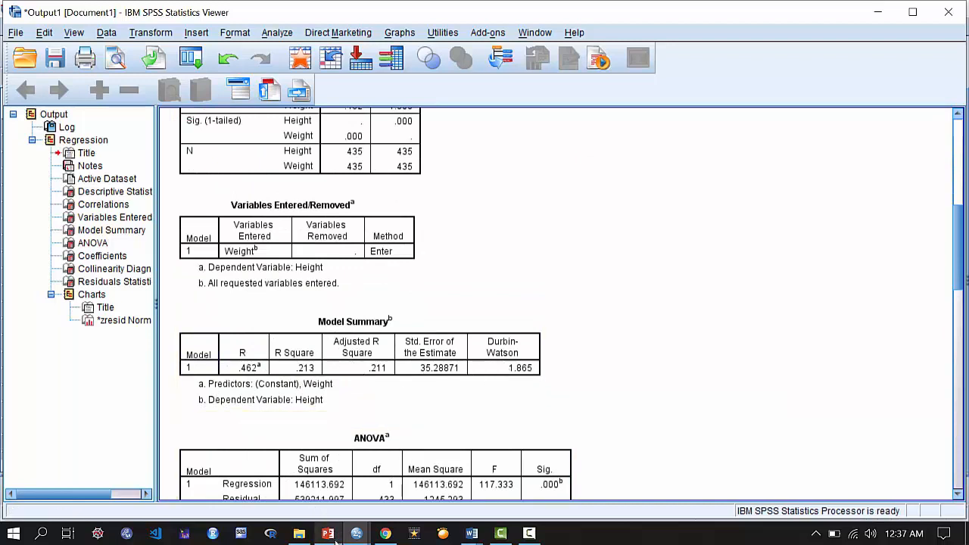
Switch to the Analisis Regresi presentation in PowerPoint and open slide 11 on the simple linear regression output.
mouse_move(336, 542)
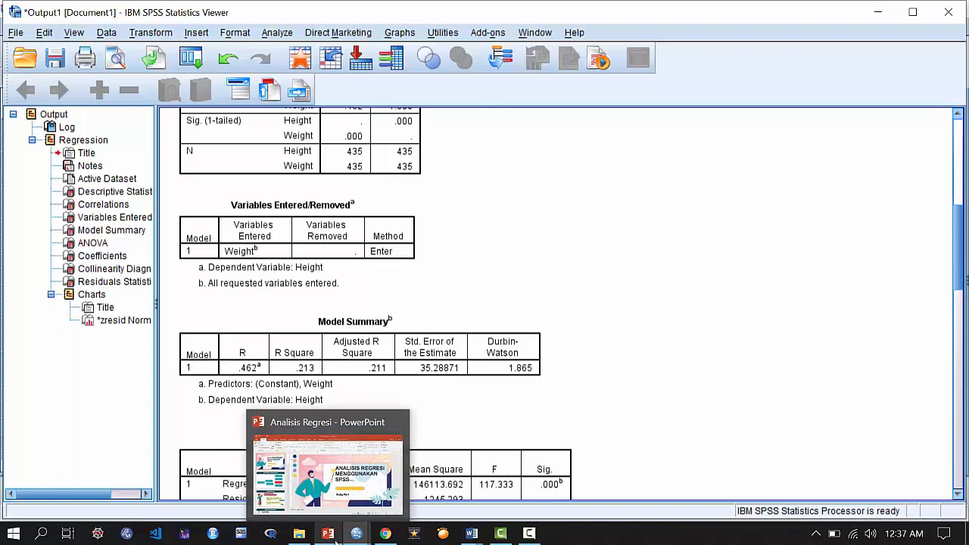
click(336, 540)
scroll(199, 275, down, 5)
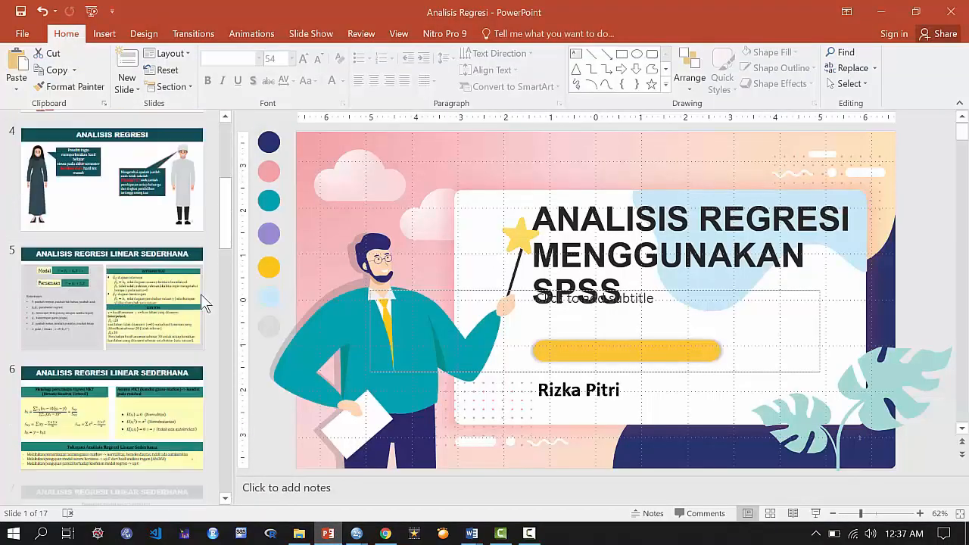
scroll(181, 340, down, 10)
click(148, 381)
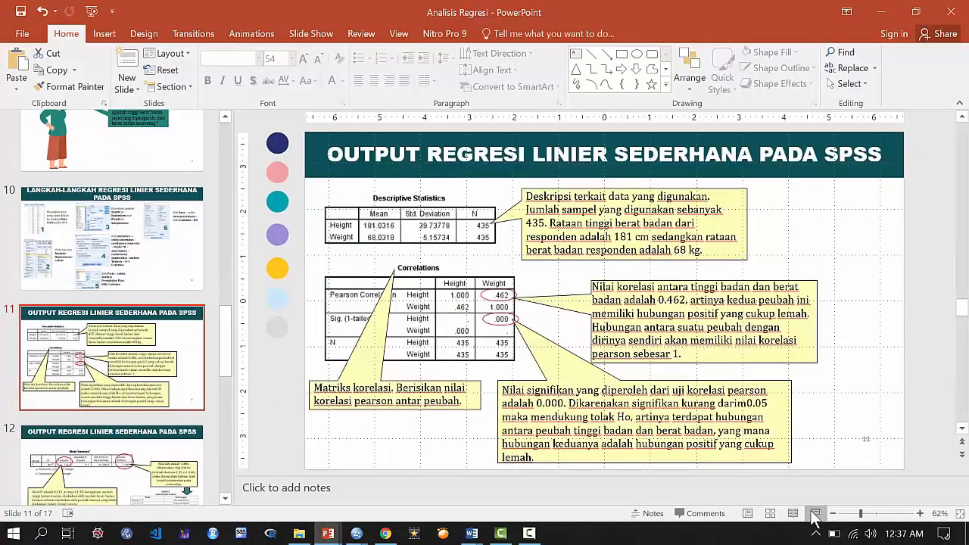
Start the slide show from the current slide and turn on the laser pointer.
click(814, 515)
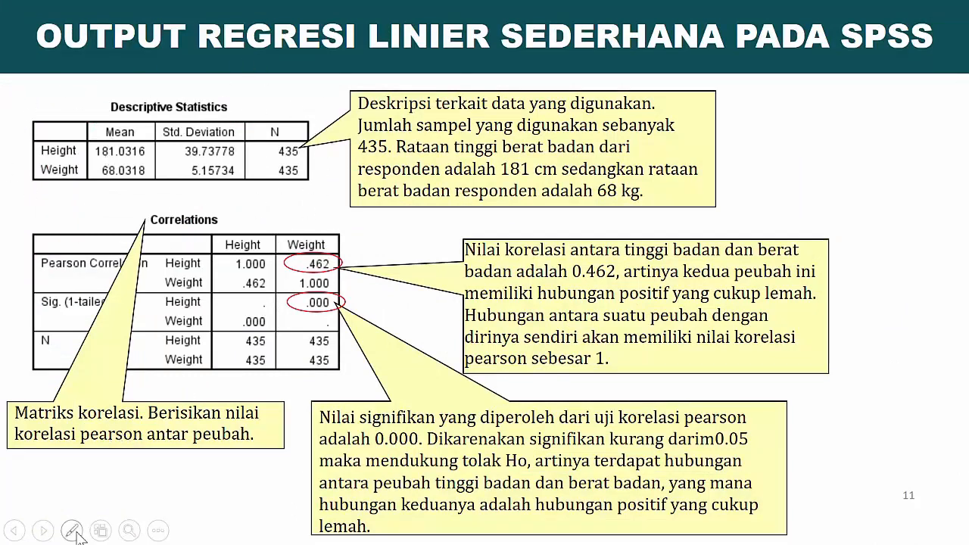
click(76, 533)
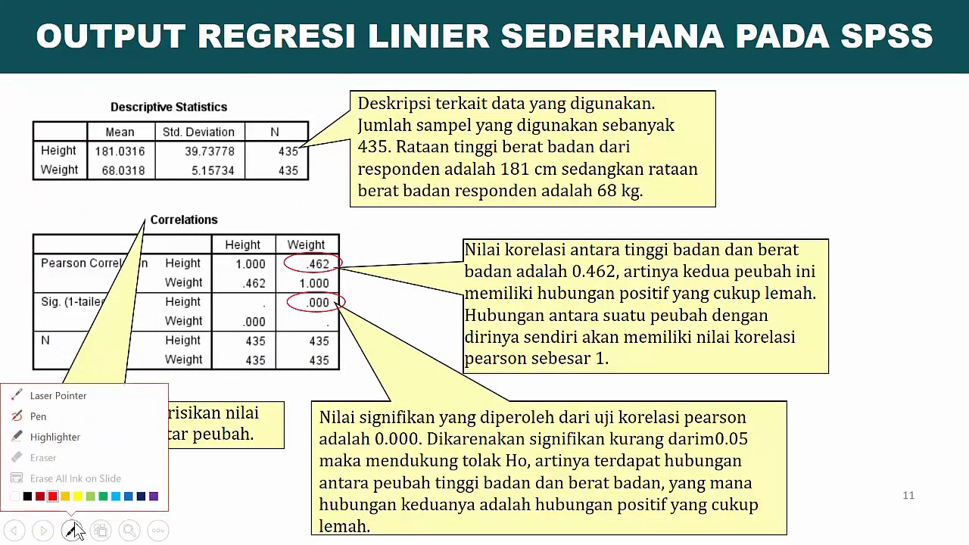
click(44, 394)
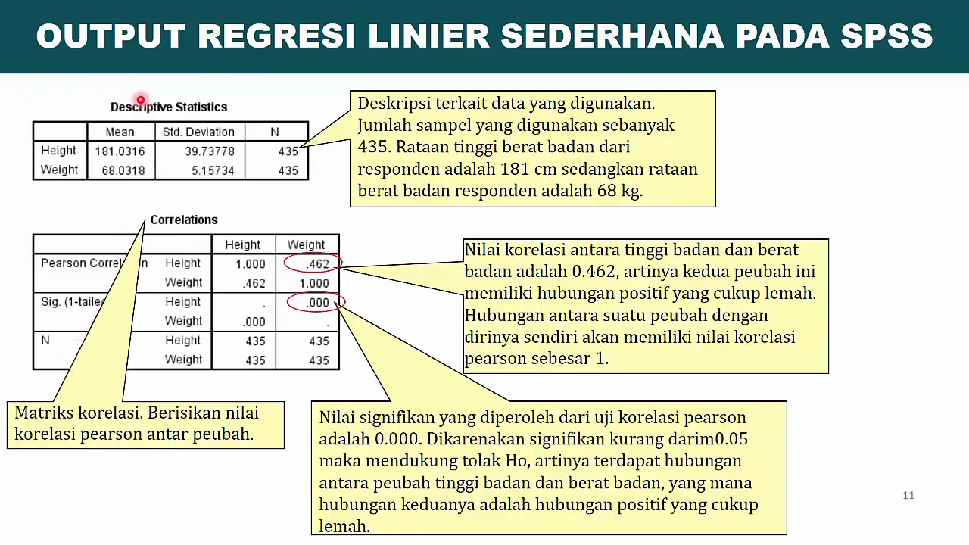